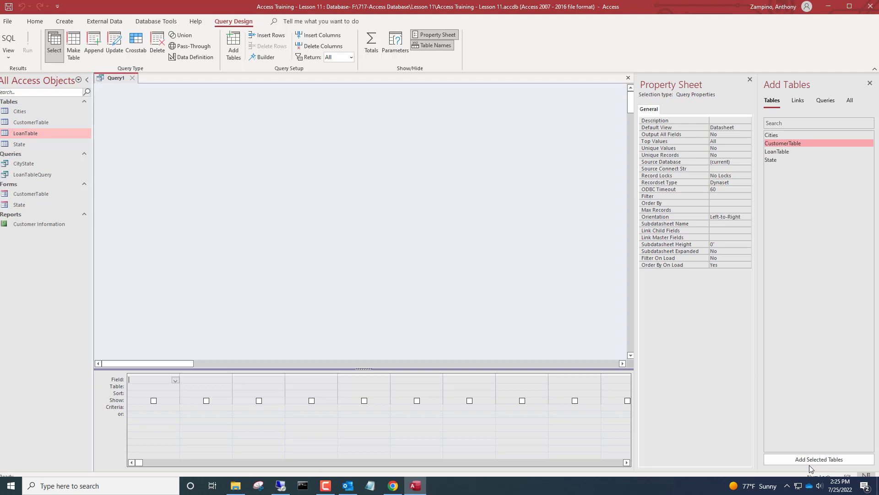
# - Add CustomerTable and LoanTable to the new query and close the table list
pyautogui.click(793, 455)
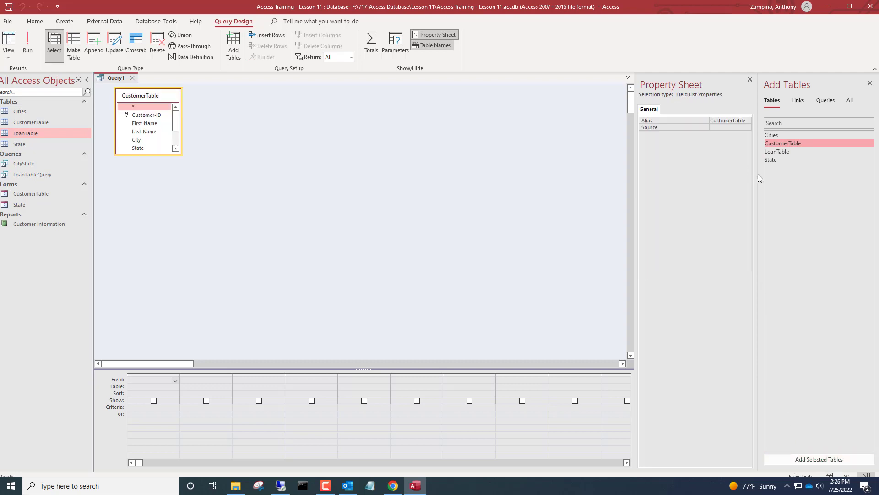
pyautogui.click(781, 154)
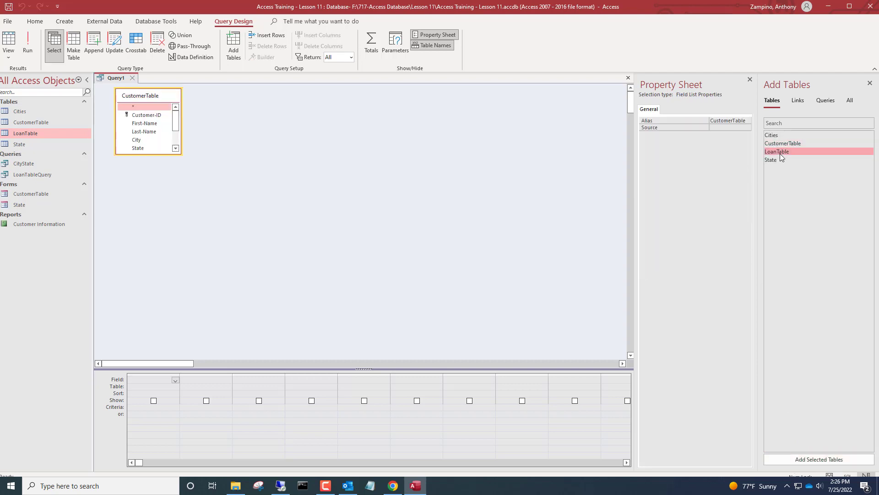
pyautogui.click(842, 456)
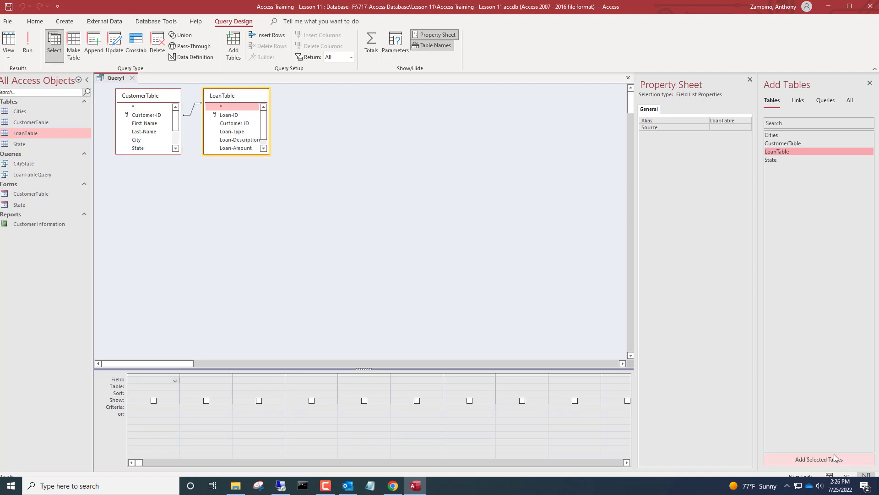
pyautogui.click(870, 83)
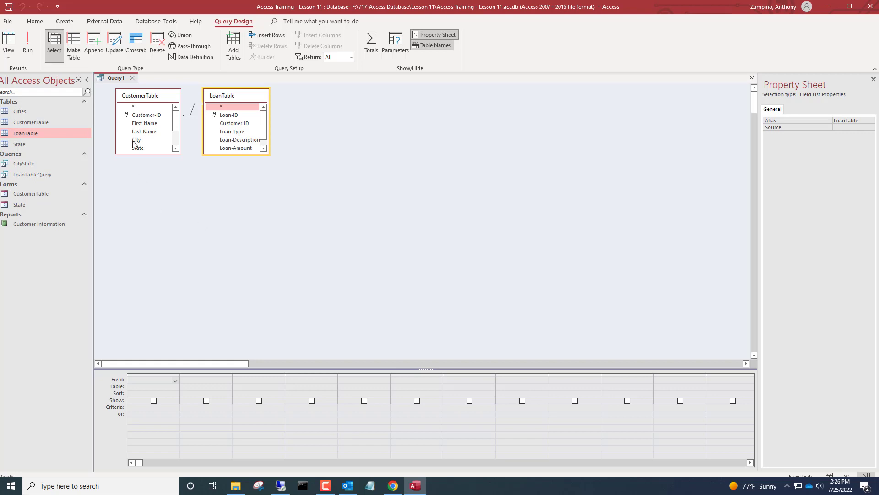
# - Add CustomerTable's Customer-ID and First-Name and LoanTable's Loan-ID, Loan-Description and Loan-Amount to the query grid
pyautogui.doubleClick(147, 115)
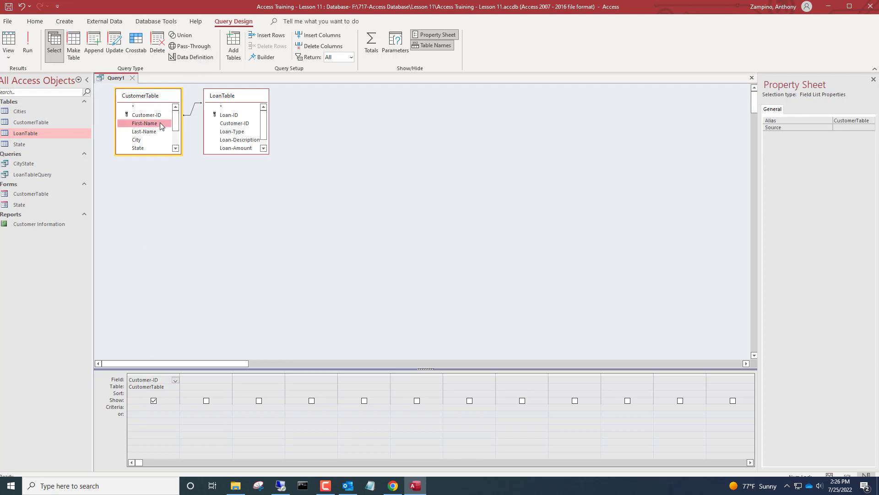
pyautogui.doubleClick(145, 123)
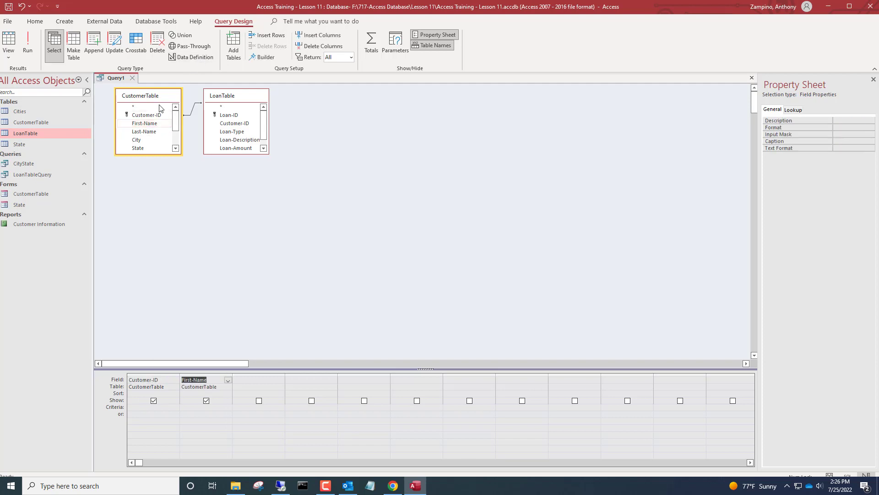
pyautogui.doubleClick(241, 115)
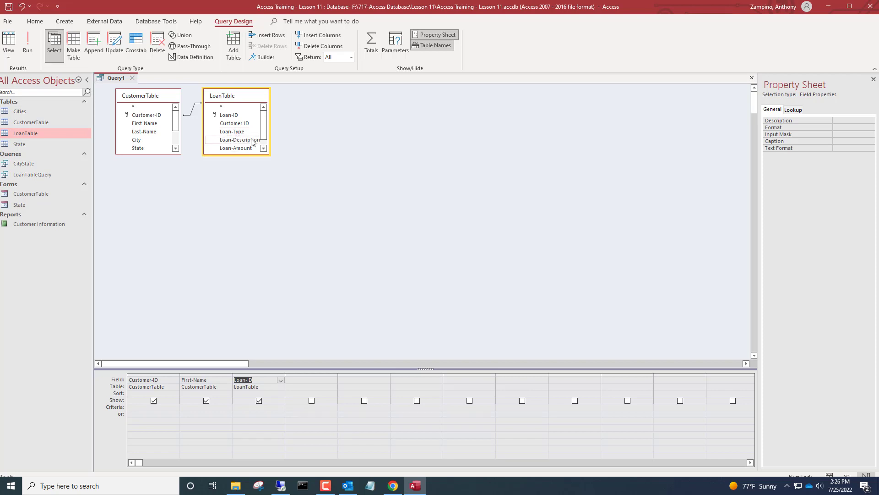
pyautogui.doubleClick(252, 139)
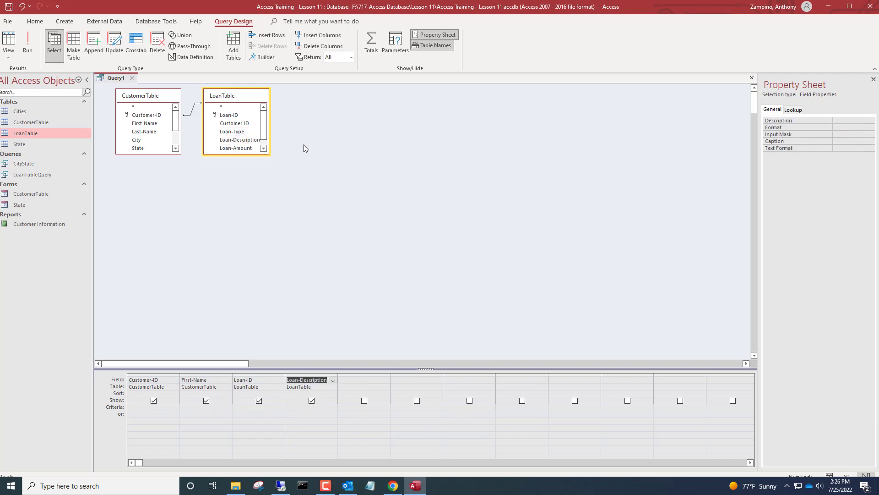
pyautogui.click(144, 143)
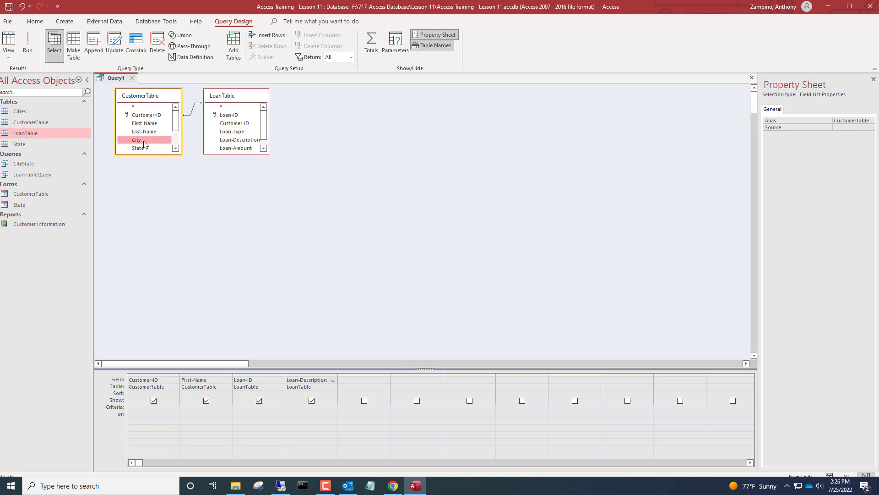
pyautogui.doubleClick(236, 148)
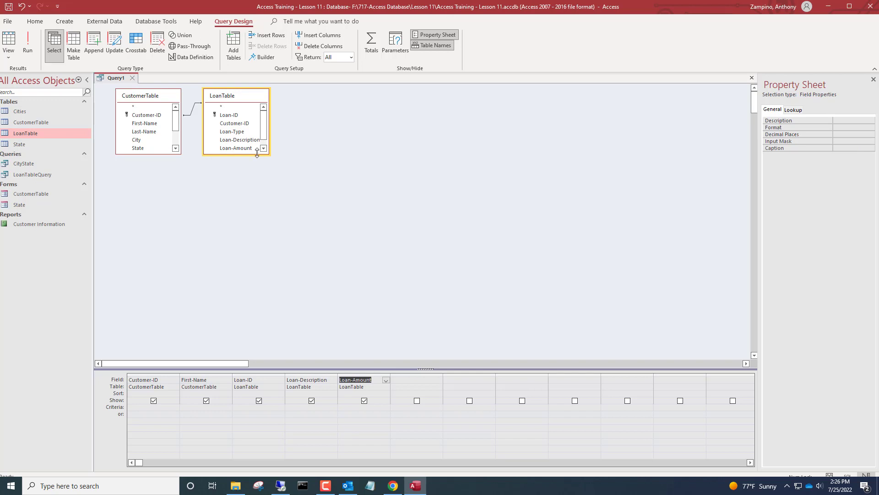
# - Add the Email and Phone fields from CustomerTable to the query grid
pyautogui.click(264, 148)
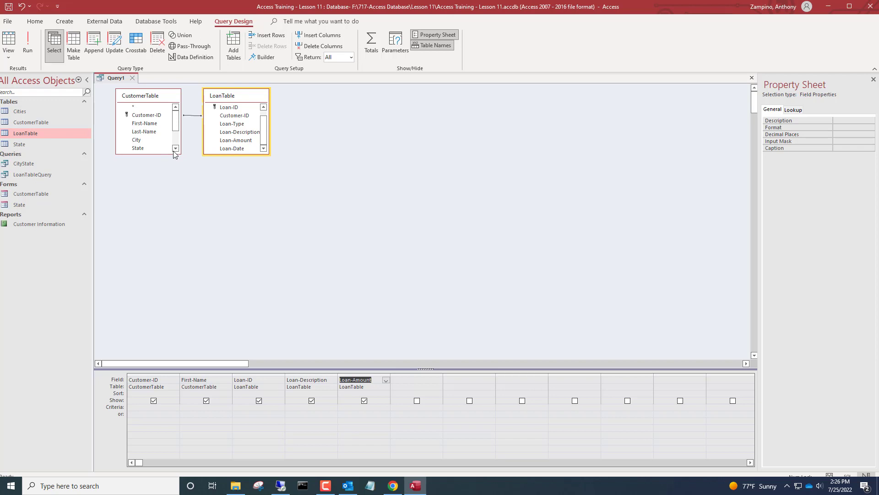
pyautogui.scroll(-1, 175, 149)
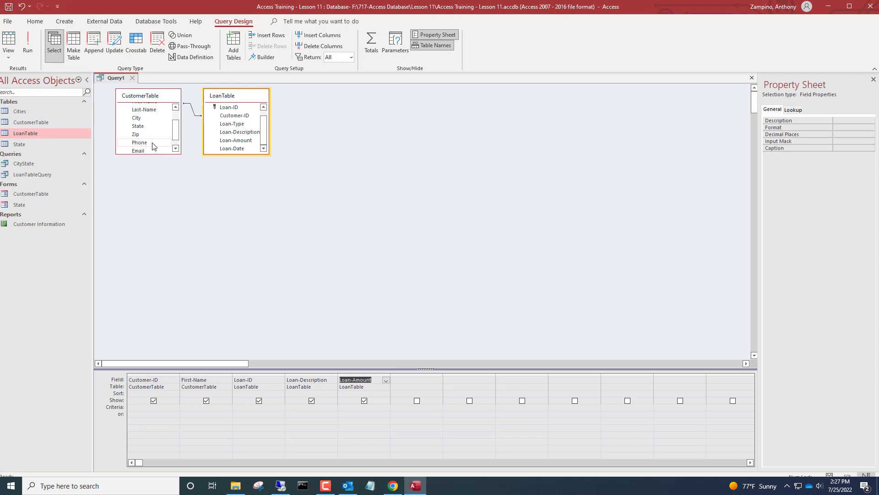
pyautogui.doubleClick(160, 151)
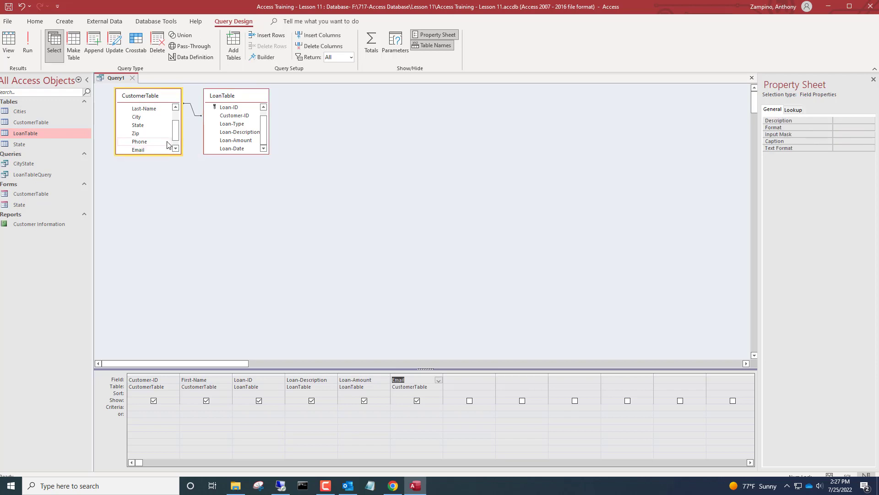
pyautogui.doubleClick(167, 141)
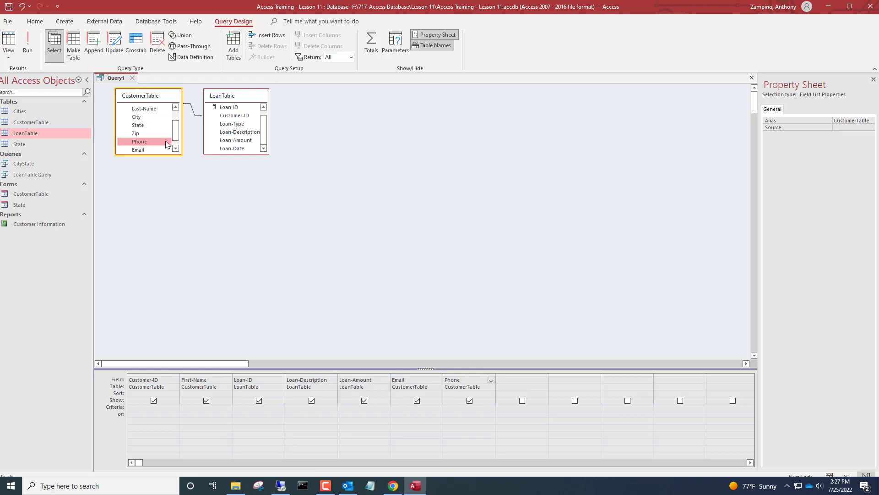
# - Examine the query's records in Datasheet View and its statement in SQL View
pyautogui.click(4, 37)
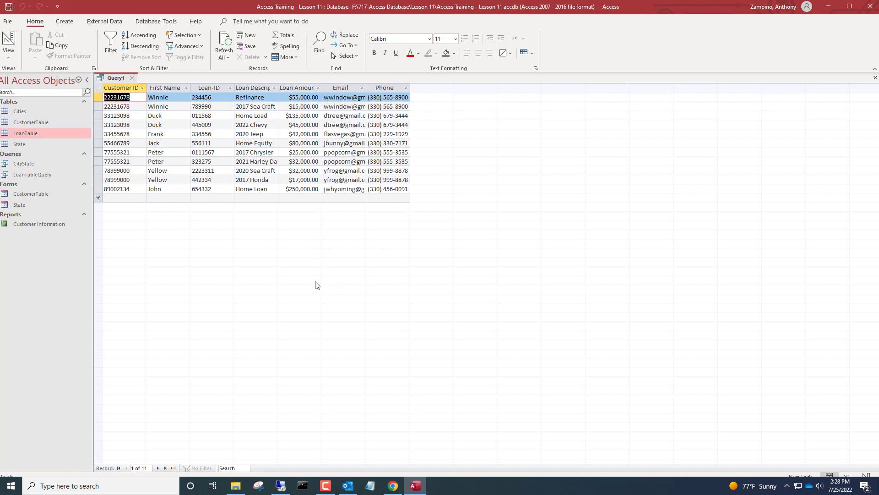
pyautogui.click(9, 56)
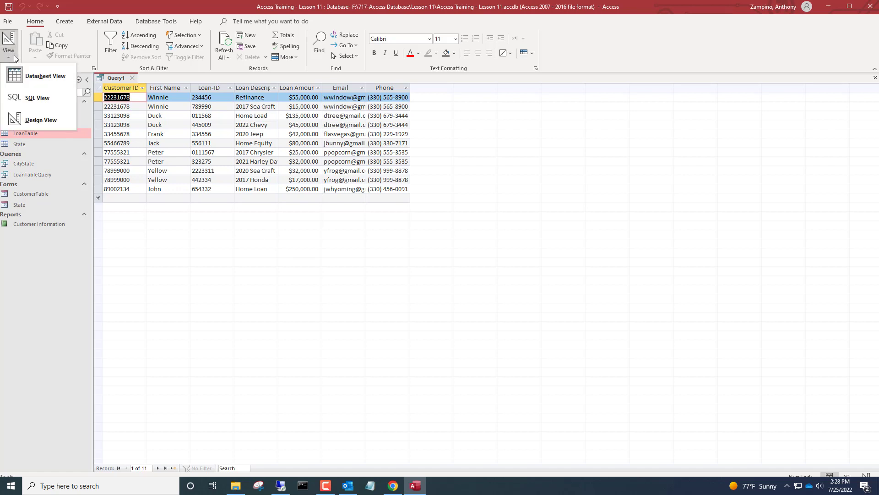
pyautogui.click(37, 96)
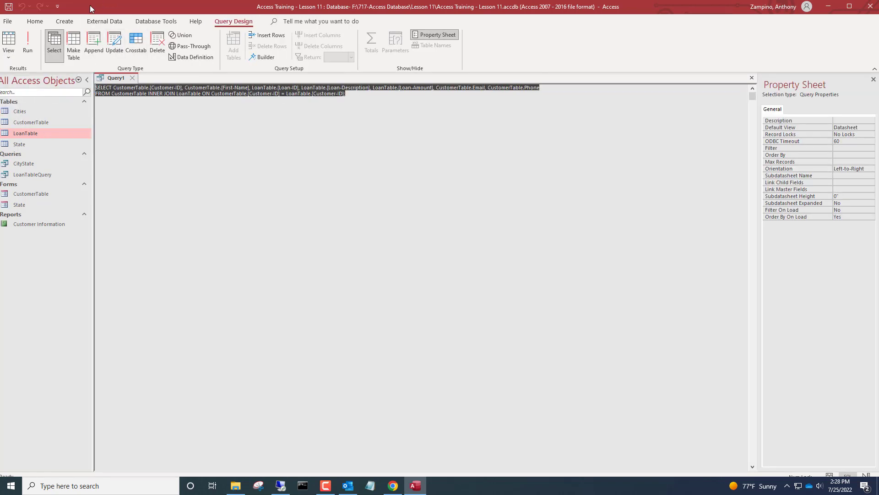
pyautogui.click(8, 43)
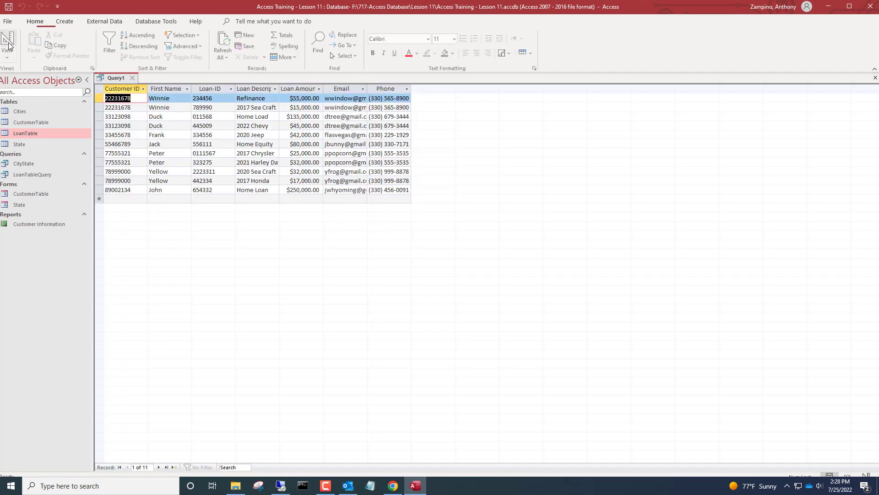
# - In Design View, add CustomerTable's Last-Name field and place its column directly after First-Name
pyautogui.click(9, 55)
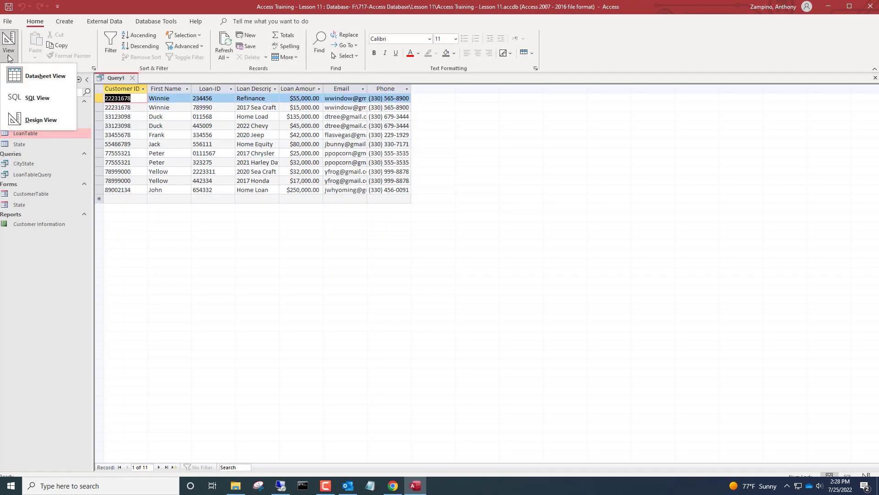
pyautogui.click(36, 124)
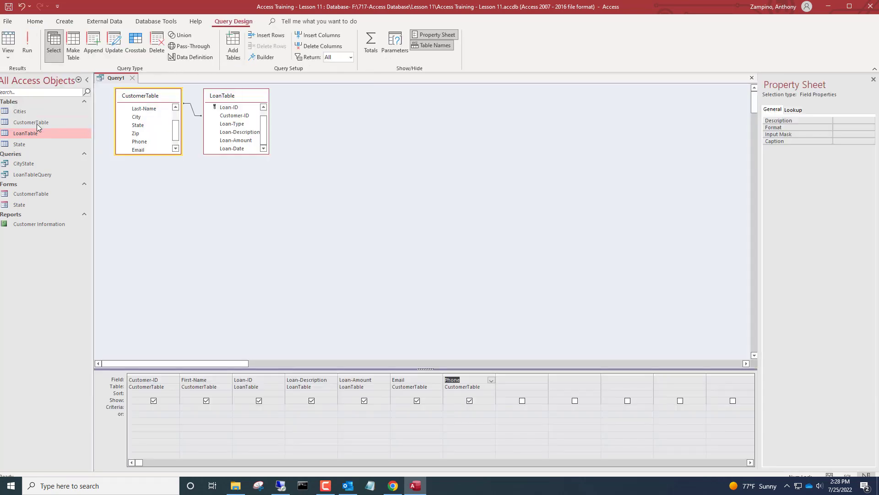
pyautogui.doubleClick(140, 110)
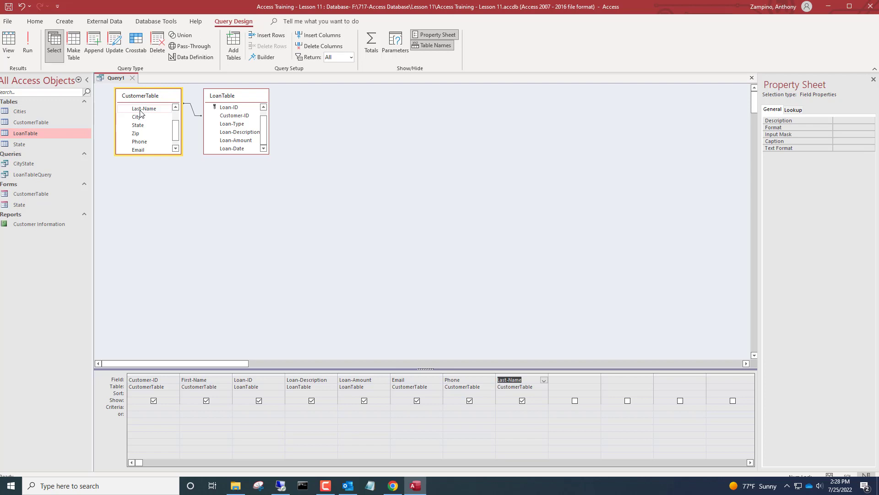
pyautogui.click(529, 375)
pyautogui.moveTo(529, 375); pyautogui.dragTo(245, 375)
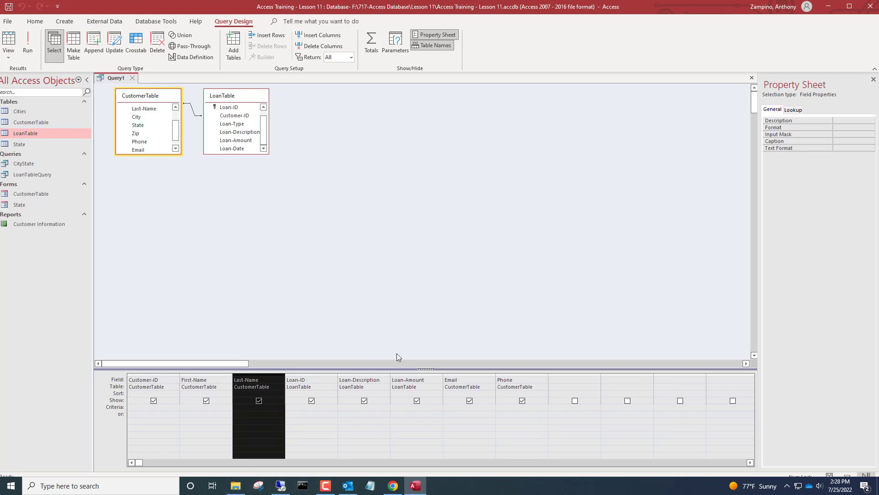
# - Move the Loan-Amount column after Phone and check the new column order in Datasheet View
pyautogui.click(424, 374)
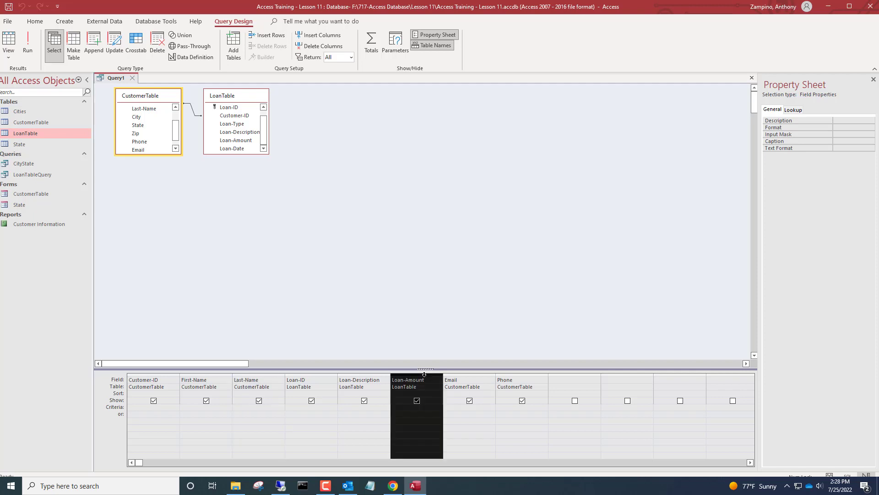
pyautogui.moveTo(424, 375); pyautogui.dragTo(567, 381)
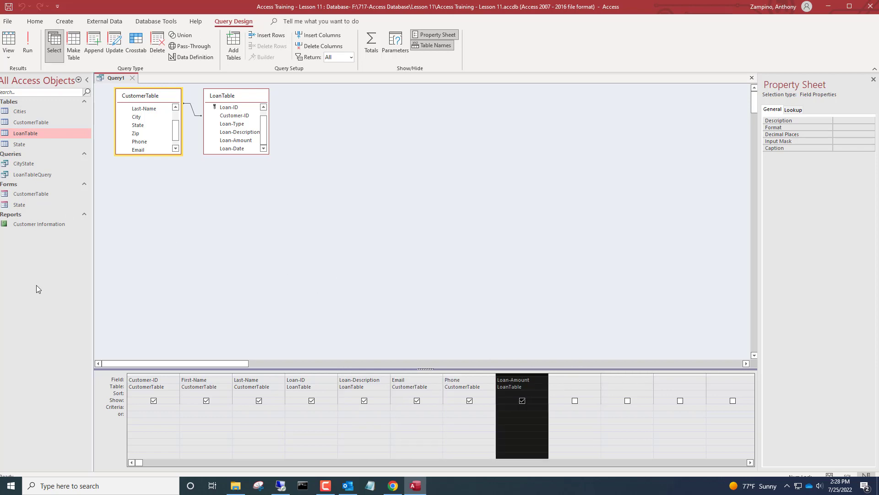
pyautogui.click(15, 40)
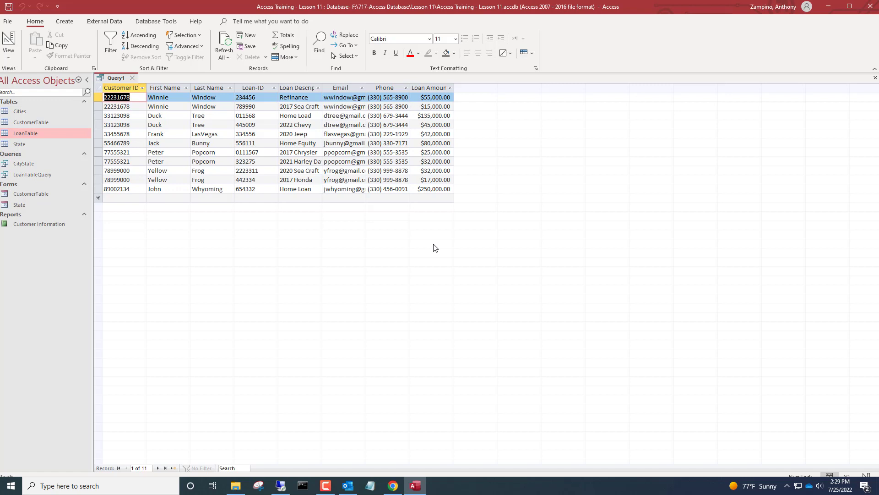
# - Convert the query in Design View to a make-table query that creates Loan Info in the current database
pyautogui.click(4, 54)
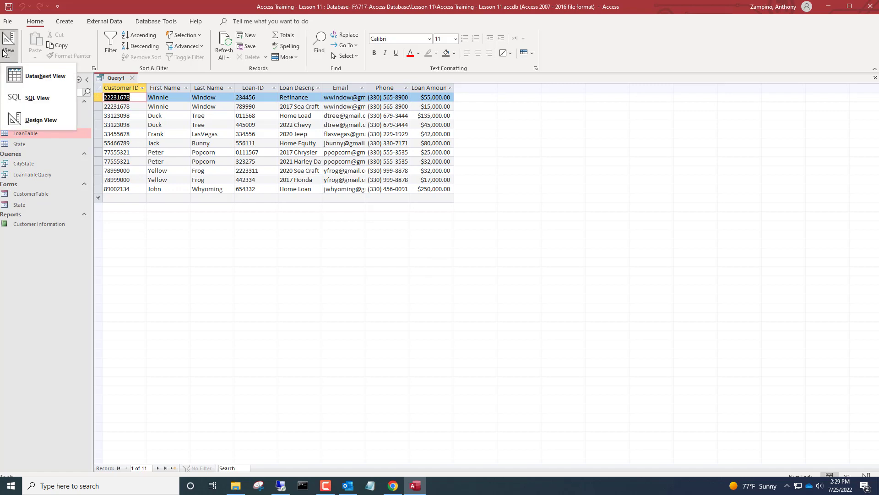
pyautogui.click(22, 125)
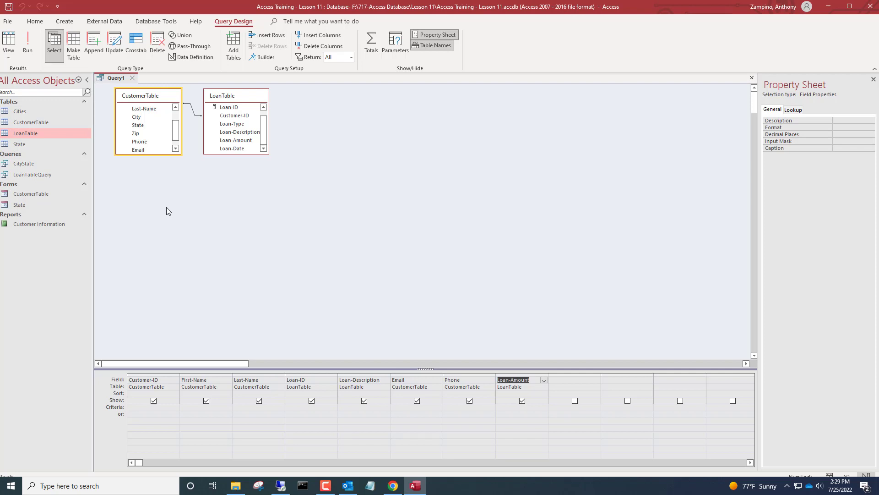
pyautogui.click(73, 48)
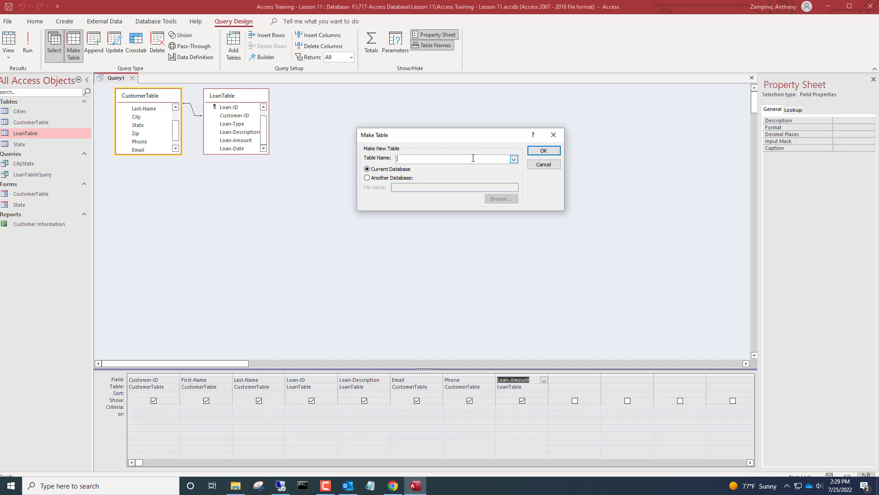
pyautogui.write('Loan Info')
pyautogui.click(409, 159)
pyautogui.press('Delete')
pyautogui.click(544, 151)
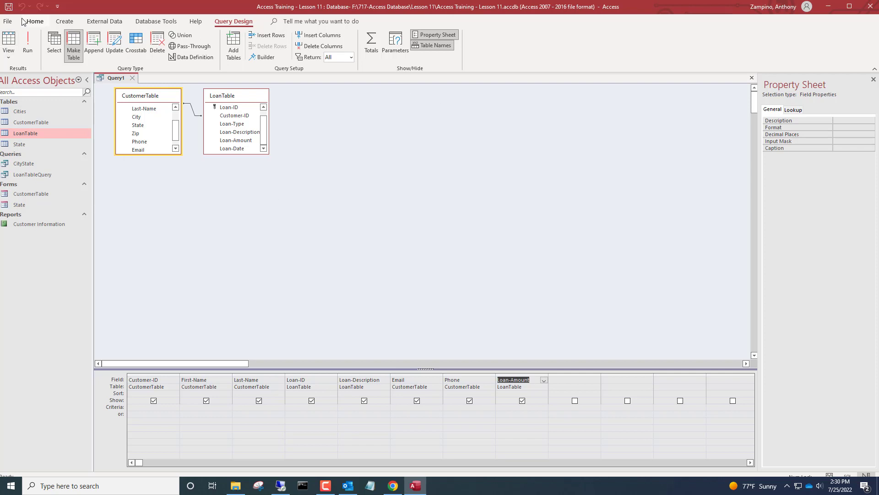
# - Run the make-table query, accept creating the new table, and open the Loan Info table
pyautogui.click(31, 39)
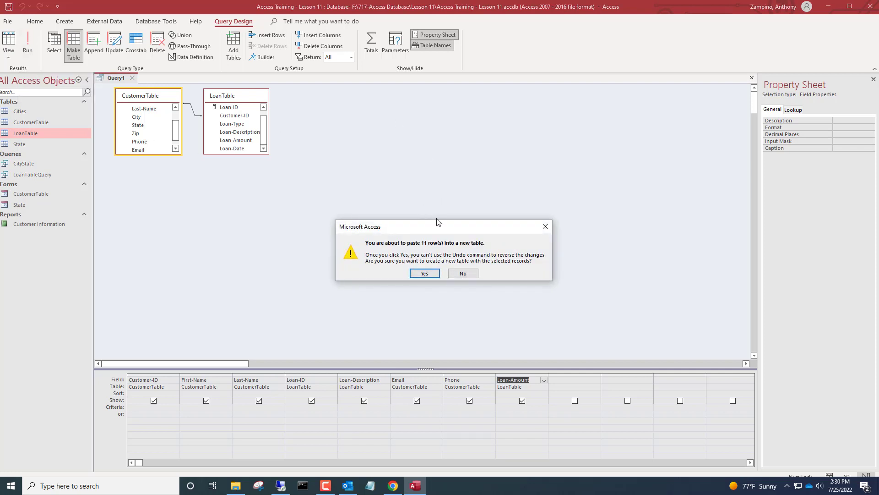
pyautogui.click(424, 273)
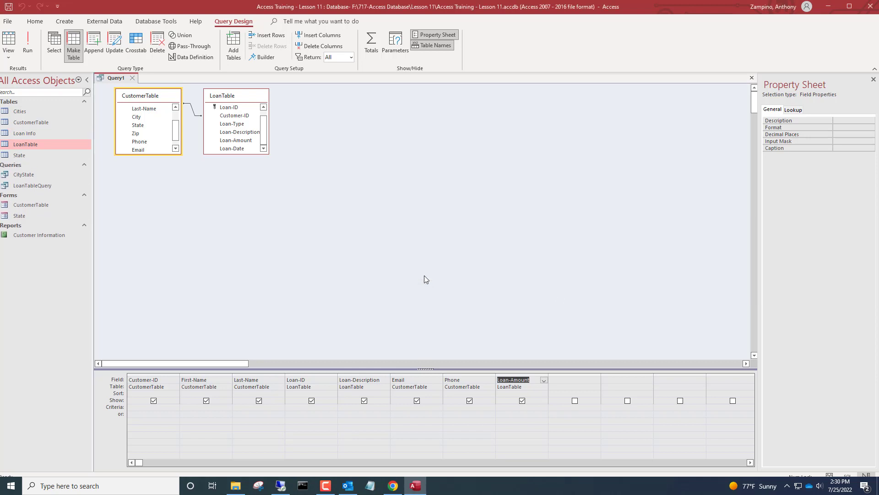
pyautogui.doubleClick(25, 133)
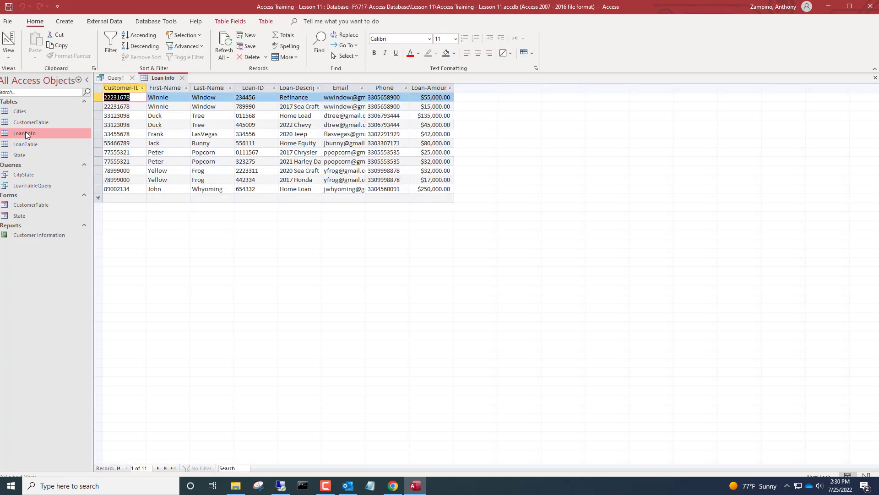